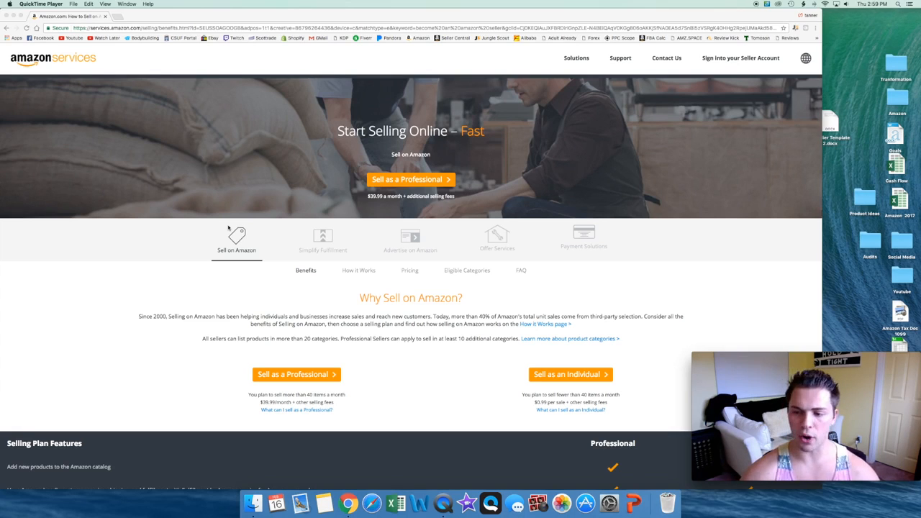
Step: Start the sign-up for selling on Amazon as a Professional
mouse_move(811, 422)
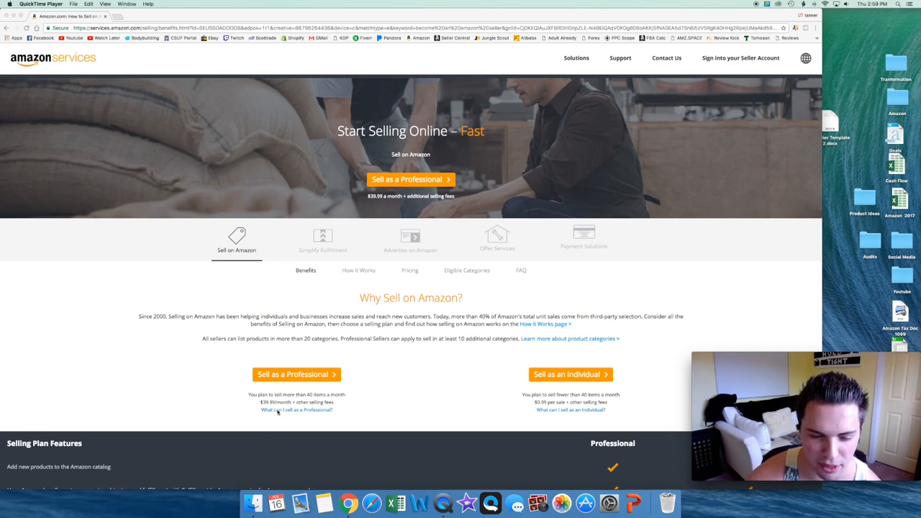
left_click(514, 400)
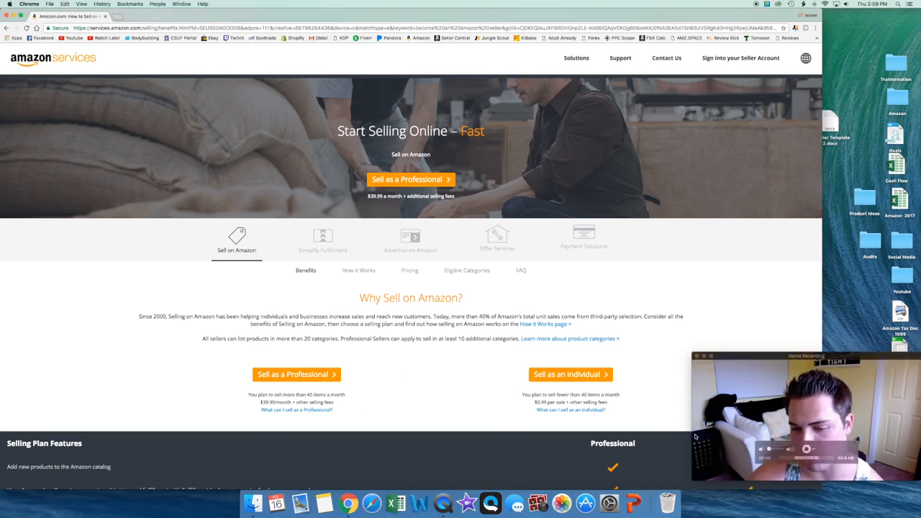
left_click(314, 374)
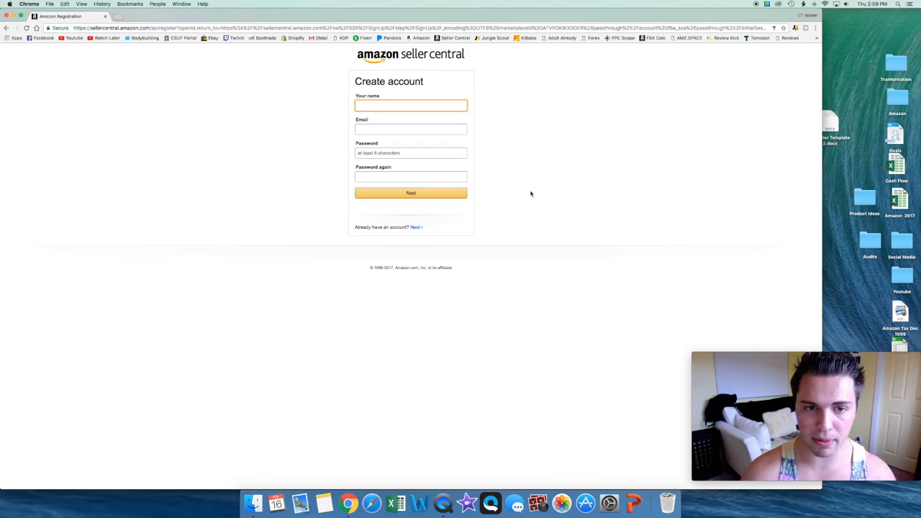
Step: Enter amazonmasterycourse as the name for the new seller account
type("tanner")
key("BackSpace")
key("BackSpace")
key("BackSpace")
key("BackSpace")
key("BackSpace")
key("BackSpace")
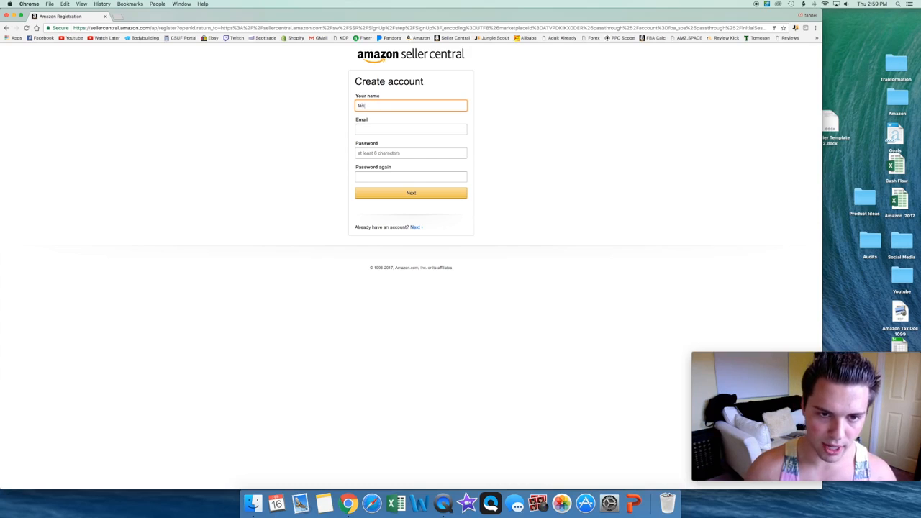
type("amazonmasterycourse")
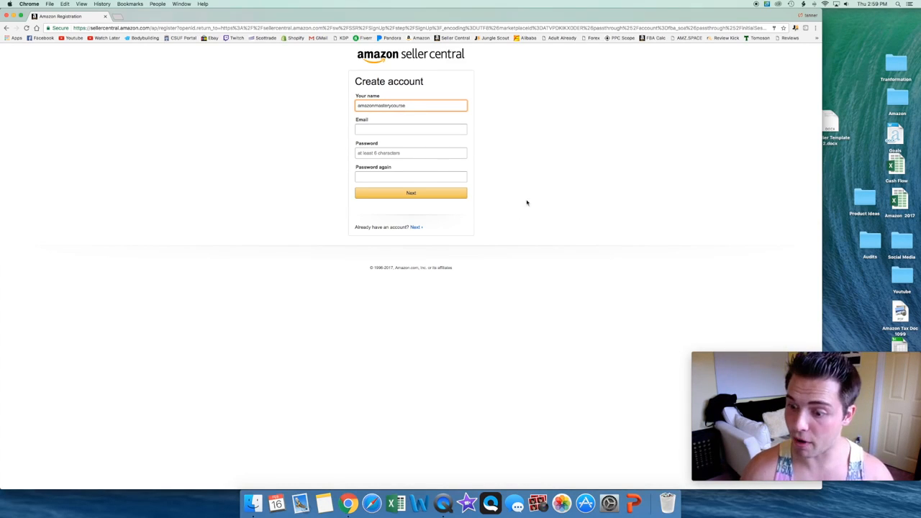
Step: Fill in the new seller account's email address
left_click(398, 130)
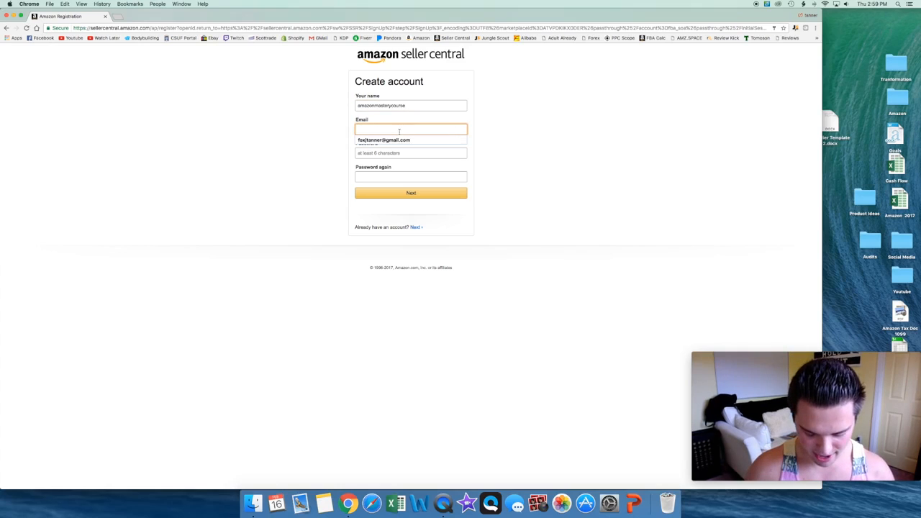
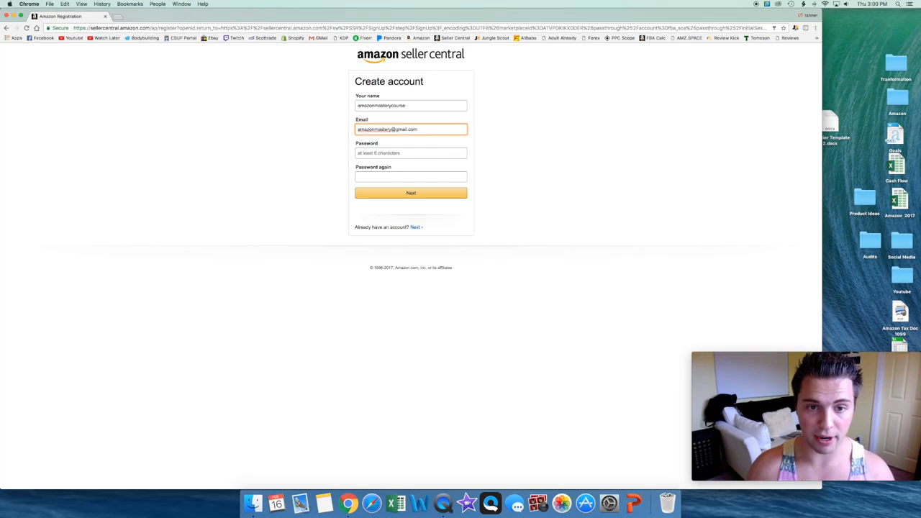
Step: Enter the account password, repeat it in the confirmation field and submit the account registration
left_click(400, 152)
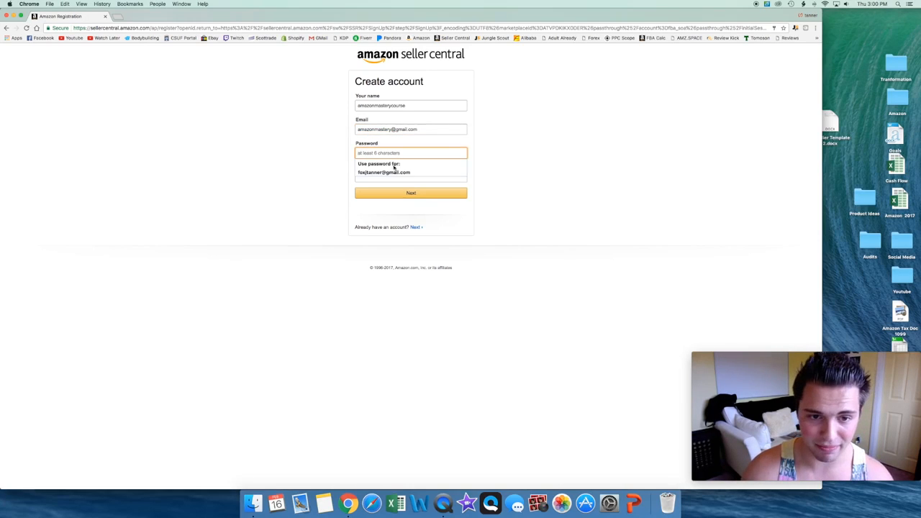
left_click(545, 149)
left_click(416, 157)
type("***")
key("Tab")
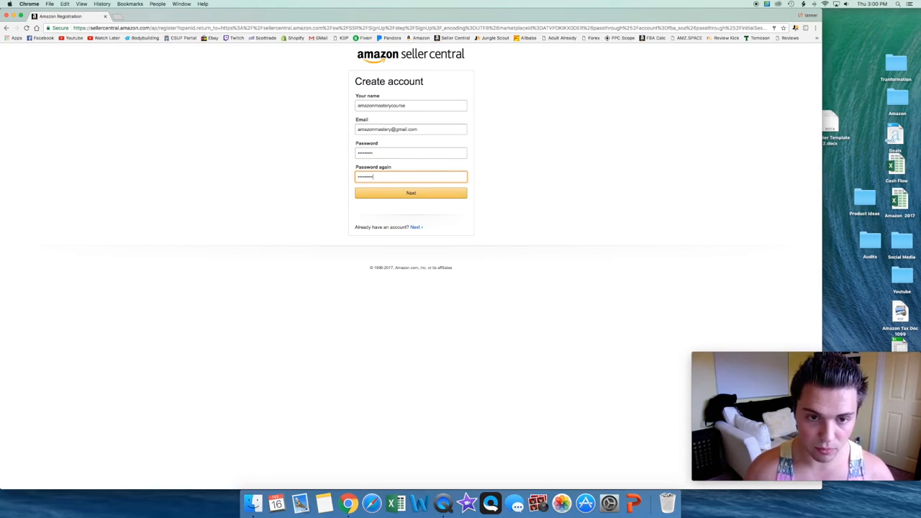
left_click(434, 192)
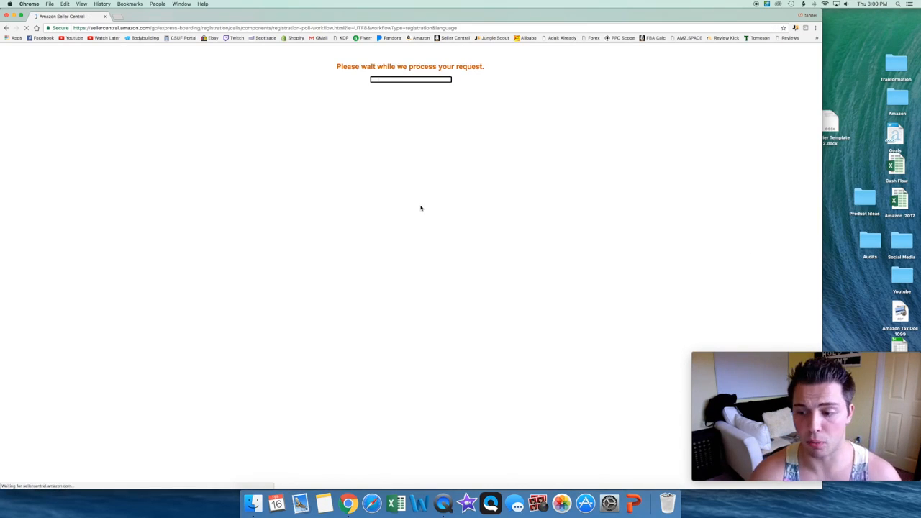
left_click(768, 78)
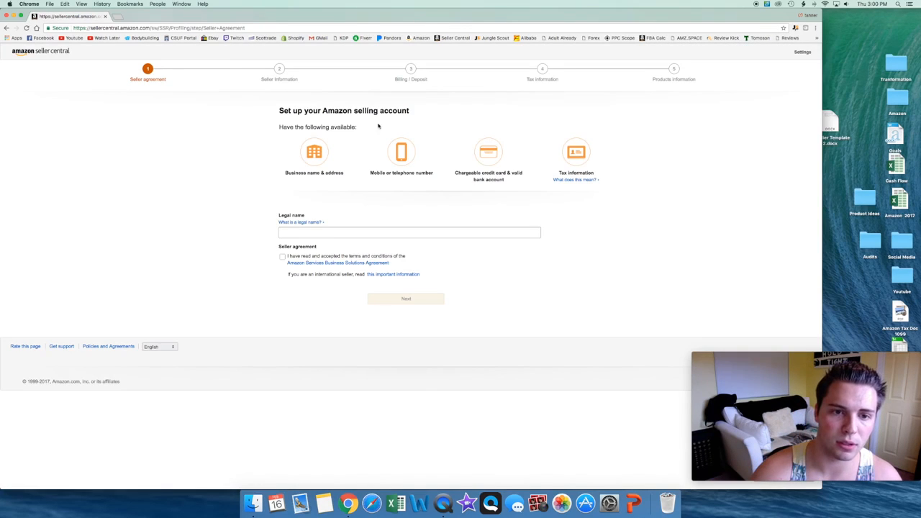
Step: Enter Amazon mastery as the legal name, accept the seller agreement terms and continue
left_click(335, 233)
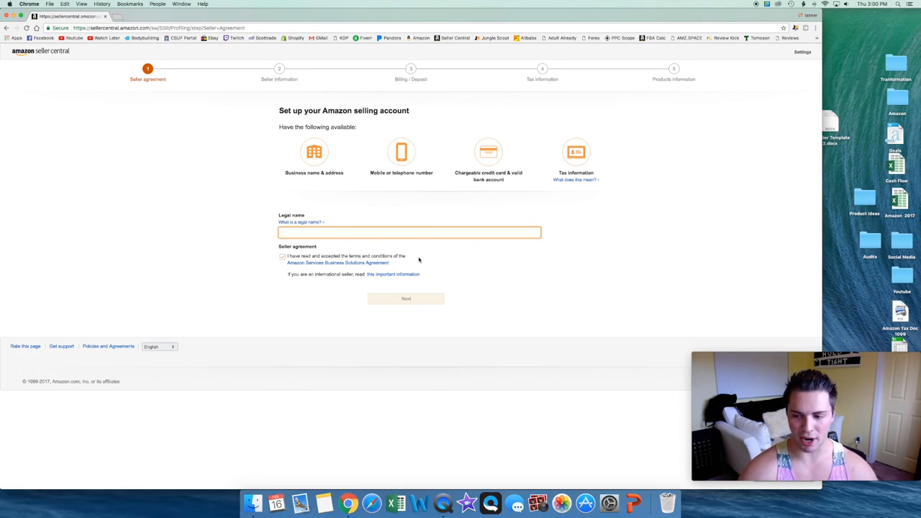
type("AMazon mastery")
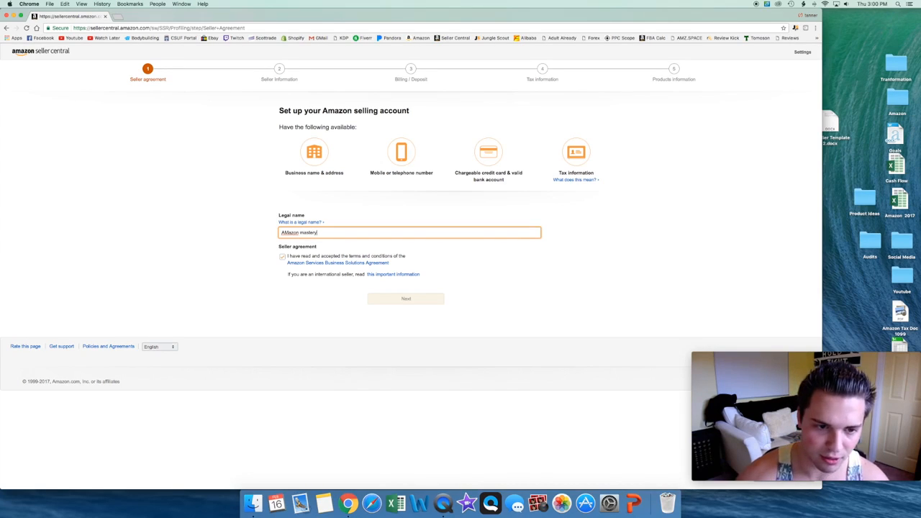
double_click(290, 232)
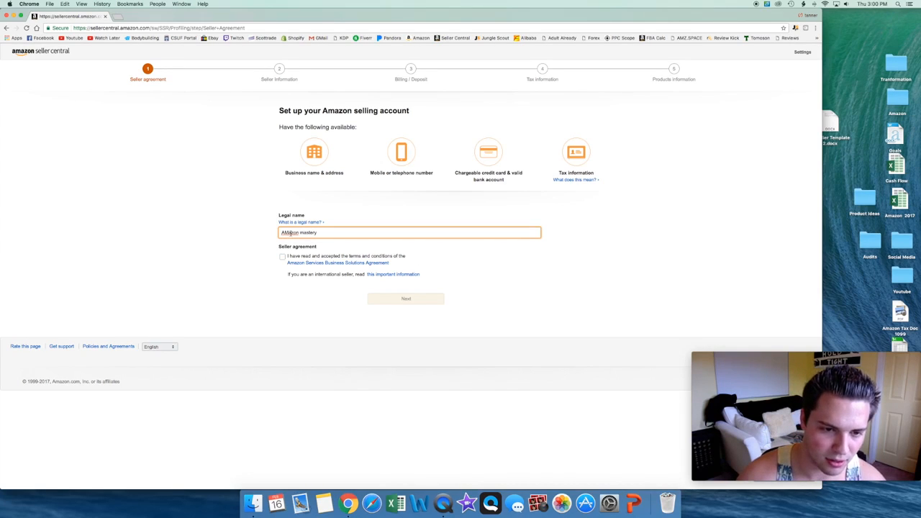
type("Amazon")
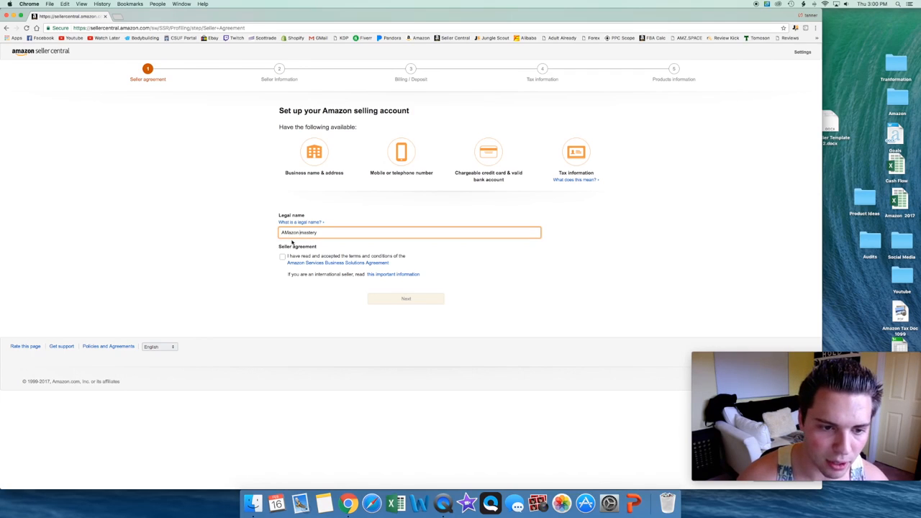
left_click(282, 256)
left_click(406, 298)
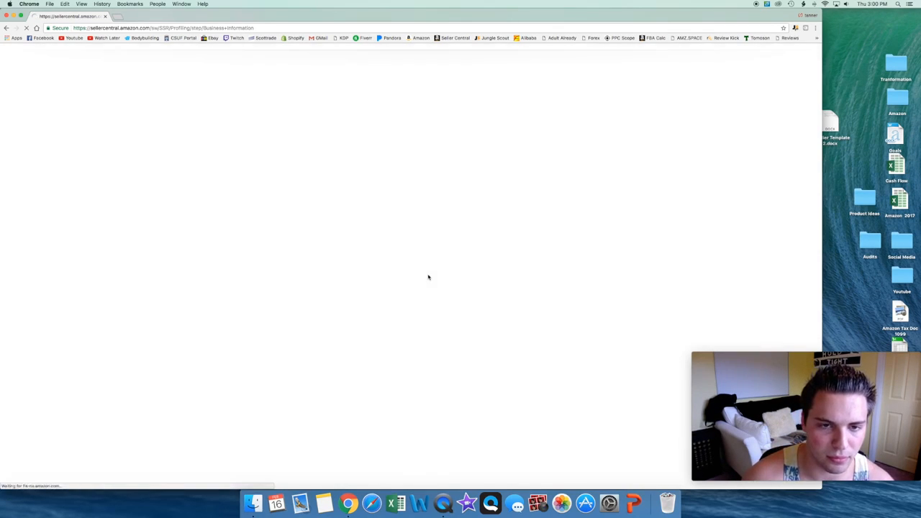
Step: Complete the seller information and submit the billing and deposit methods
left_click(337, 137)
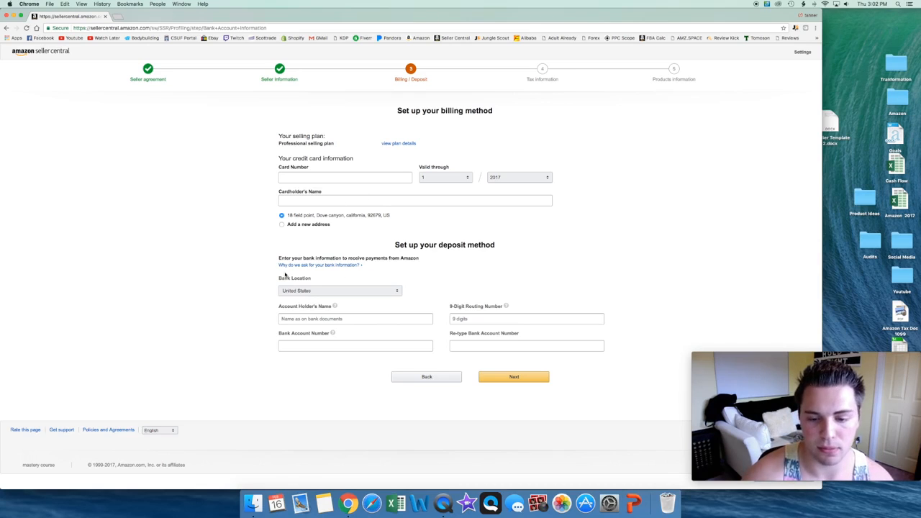
left_click(515, 381)
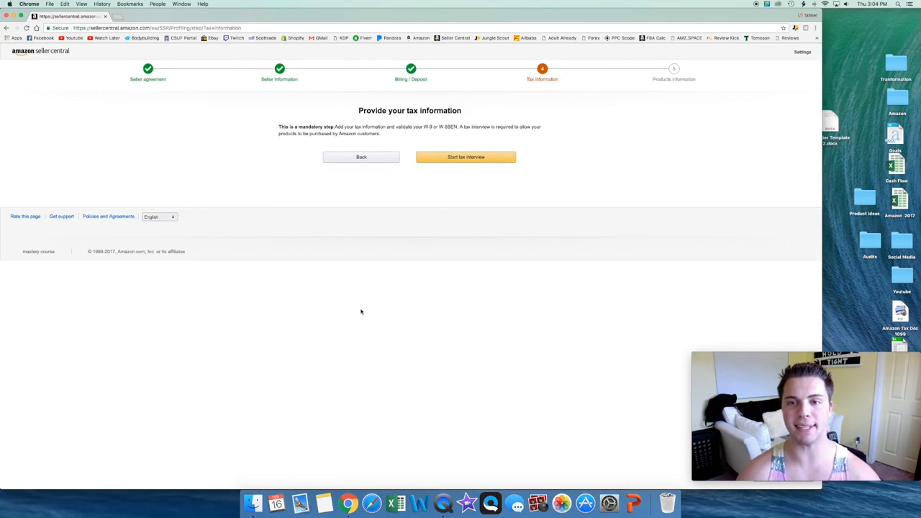
Step: Start the tax interview and answer Yes to being a U.S. person for tax purposes
left_click(423, 157)
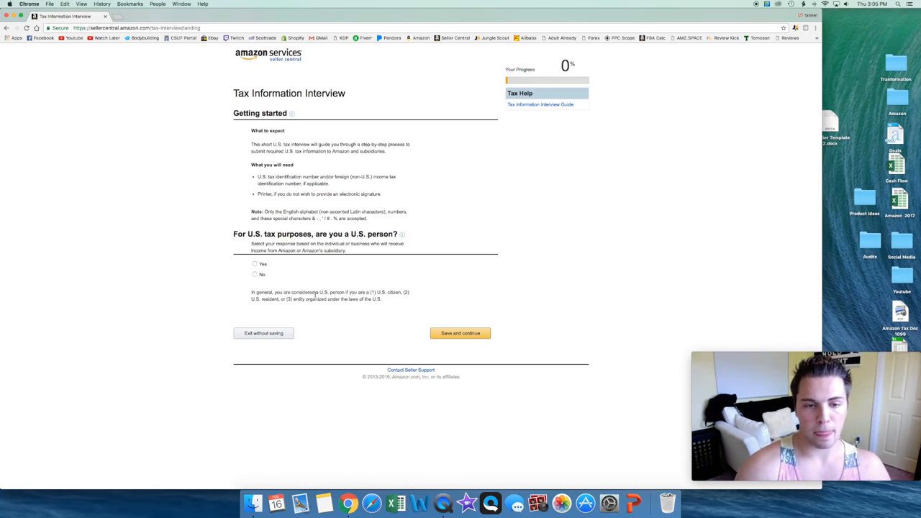
left_click(255, 264)
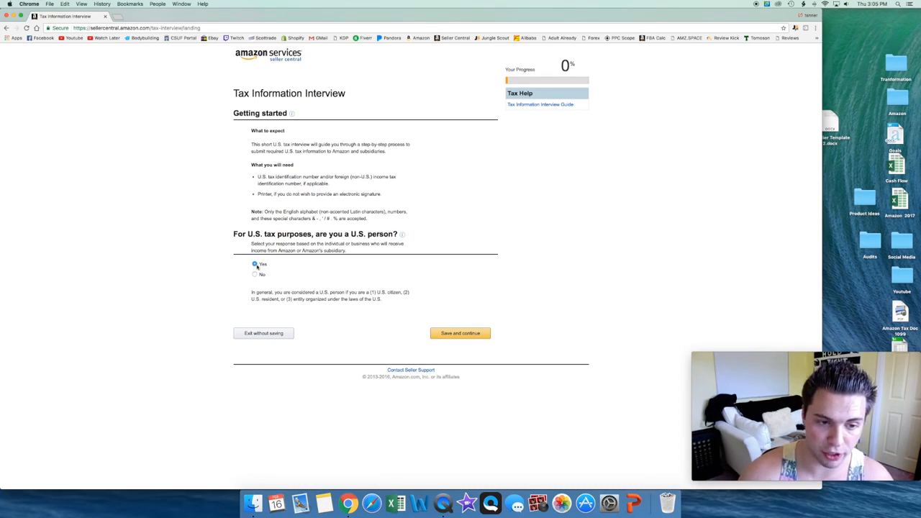
left_click(477, 335)
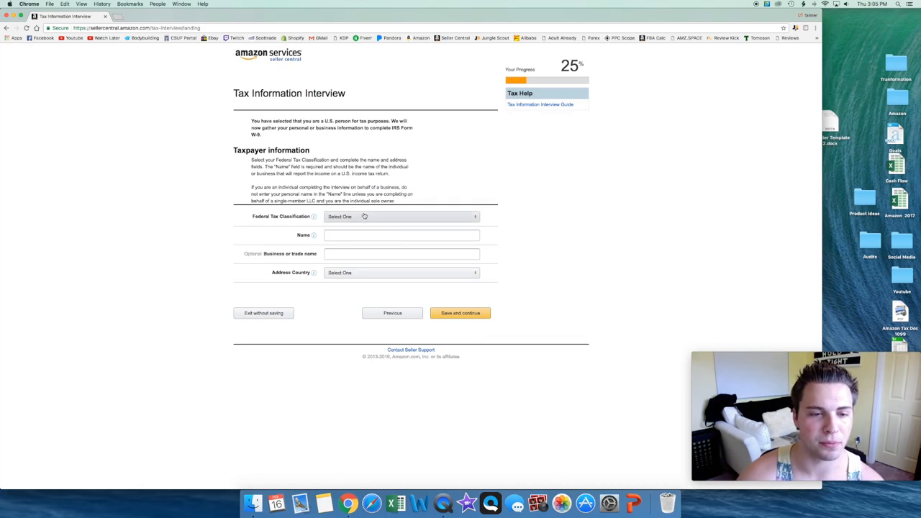
Step: Set the federal tax classification to Limited liability company and the LLC type to S Corporation
left_click(362, 217)
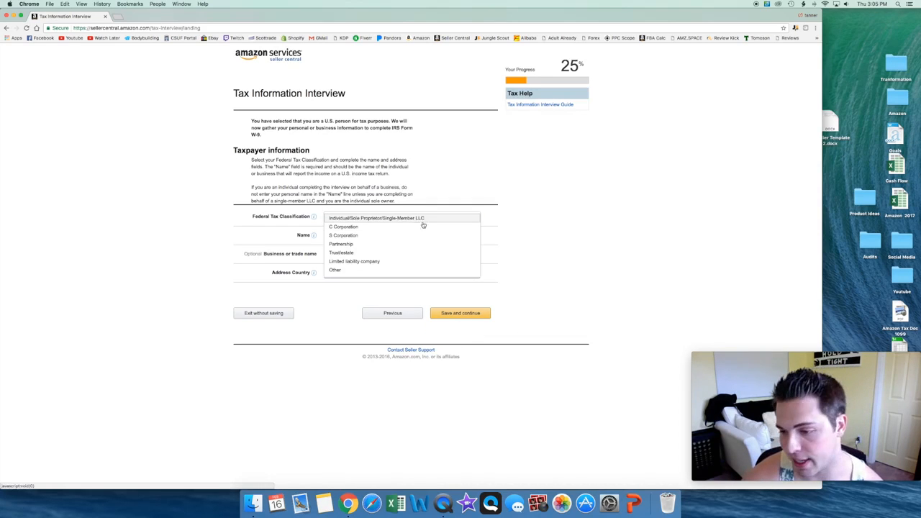
left_click(356, 273)
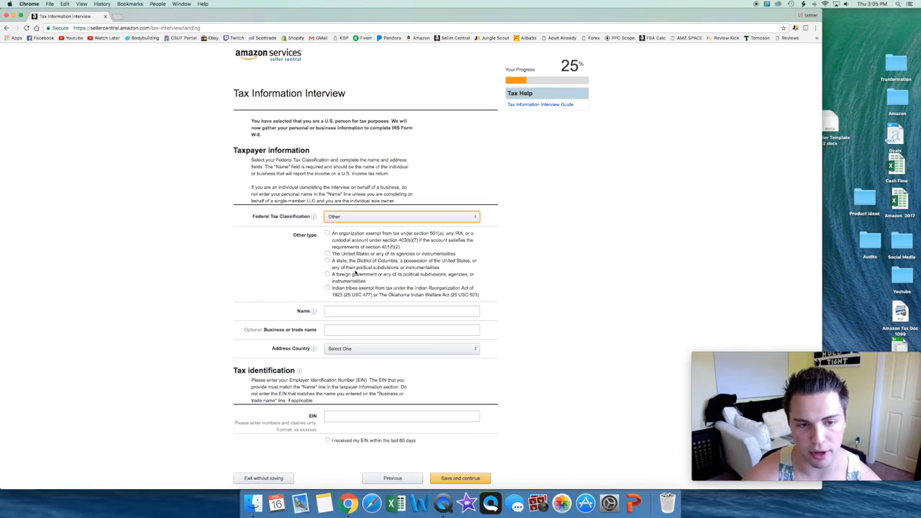
left_click(369, 217)
left_click(356, 263)
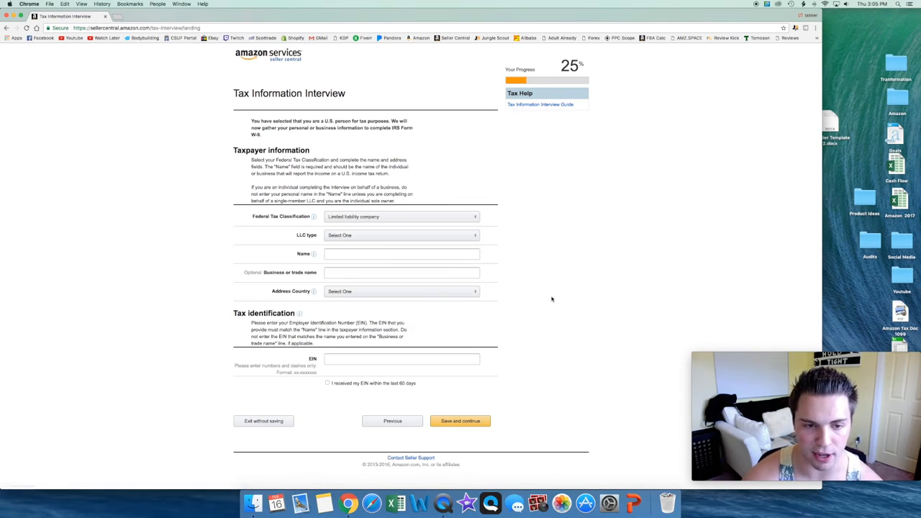
left_click(351, 236)
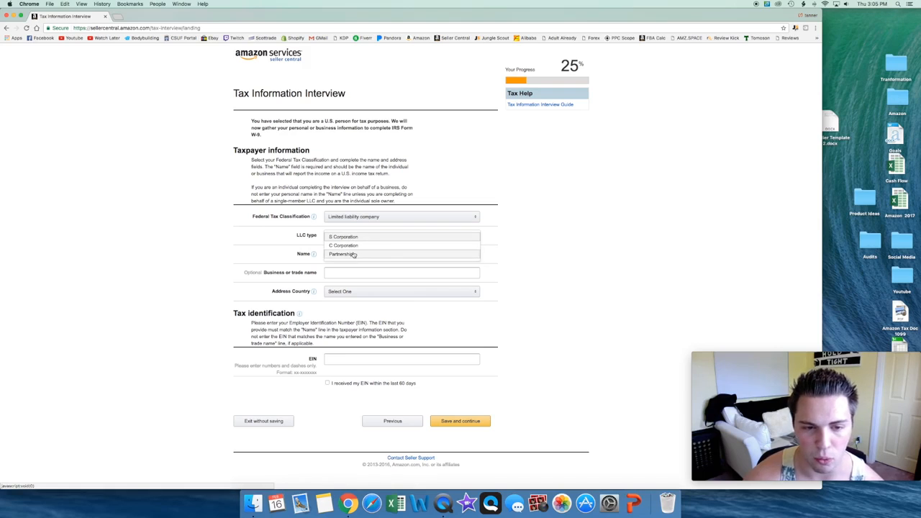
left_click(351, 237)
Step: Enter mastery course as the taxpayer name and set the address country to United States
left_click(354, 256)
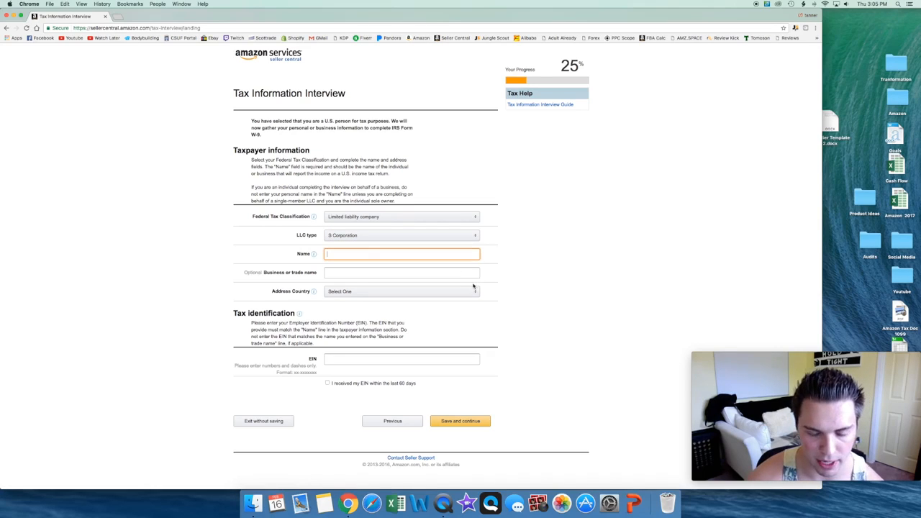
type("amazon m")
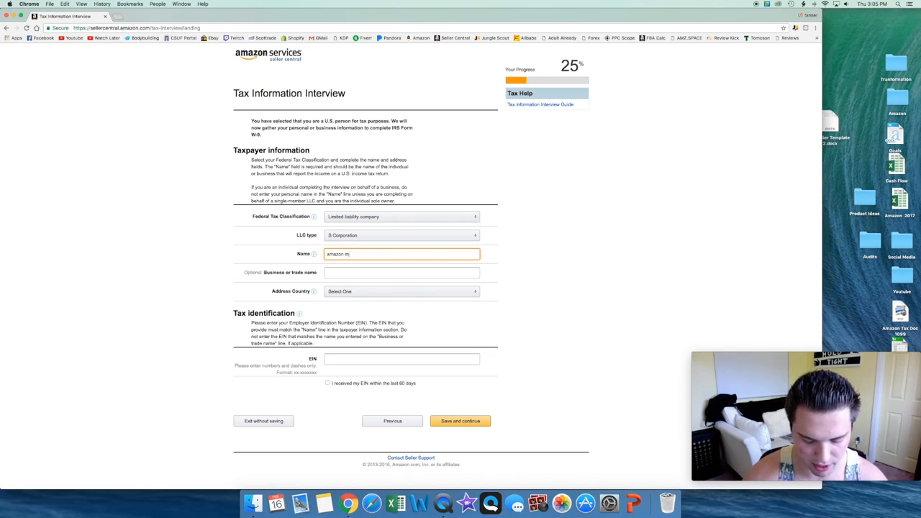
type("astery course")
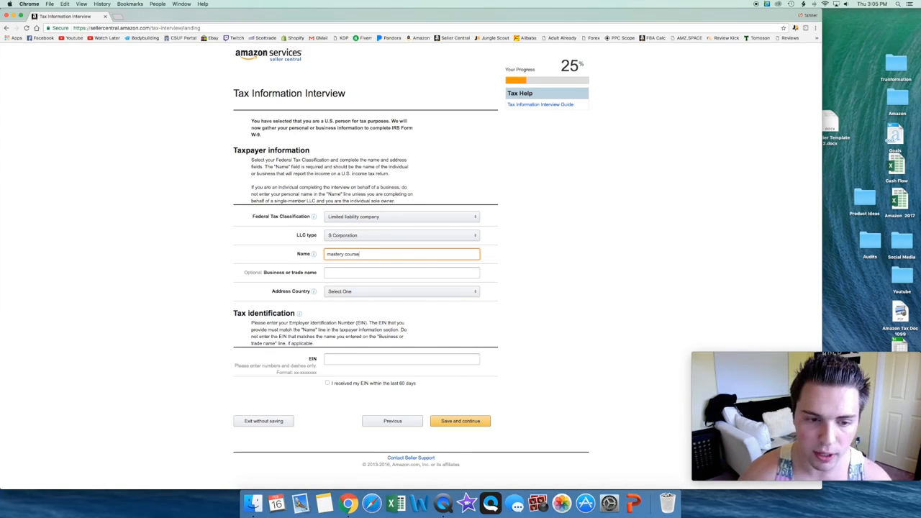
left_click(370, 292)
scroll(379, 253, "down", 3)
scroll(381, 257, "down", 2)
scroll(382, 259, "down", 20)
scroll(375, 252, "down", 20)
scroll(376, 253, "down", 20)
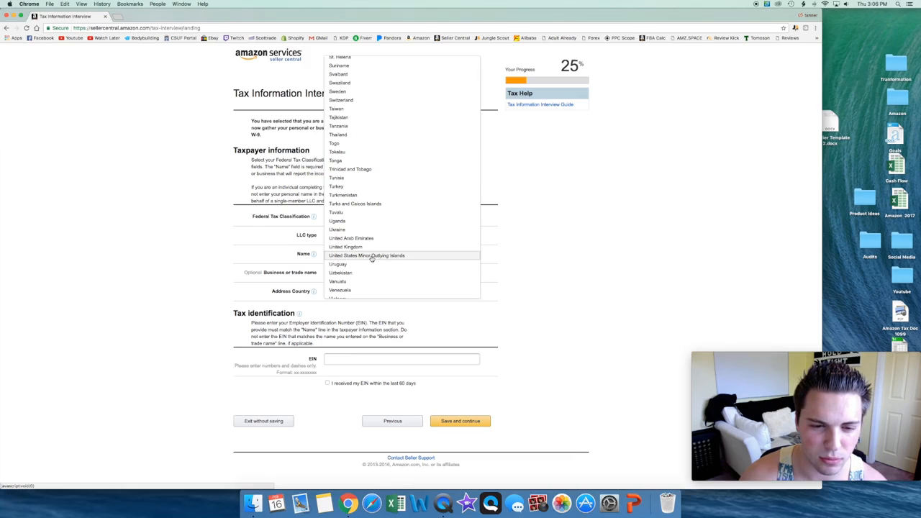
scroll(373, 252, "up", 20)
scroll(374, 249, "up", 5)
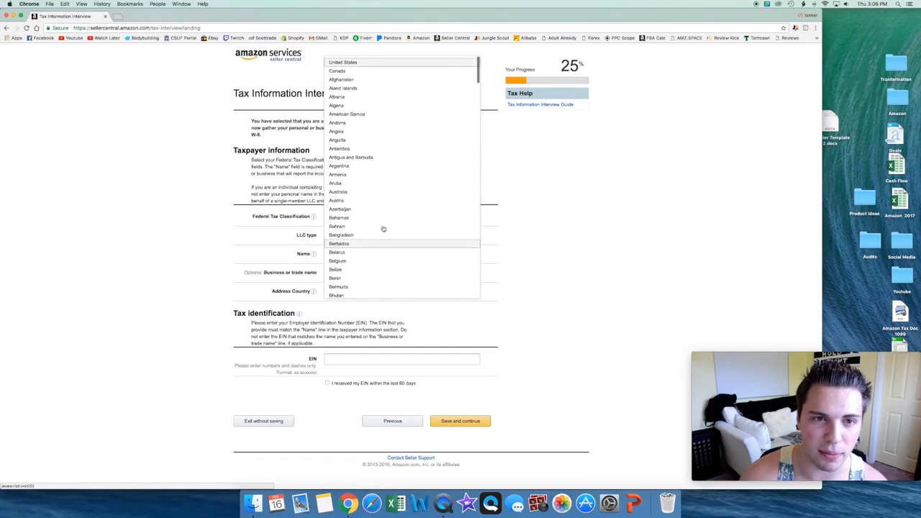
left_click(343, 62)
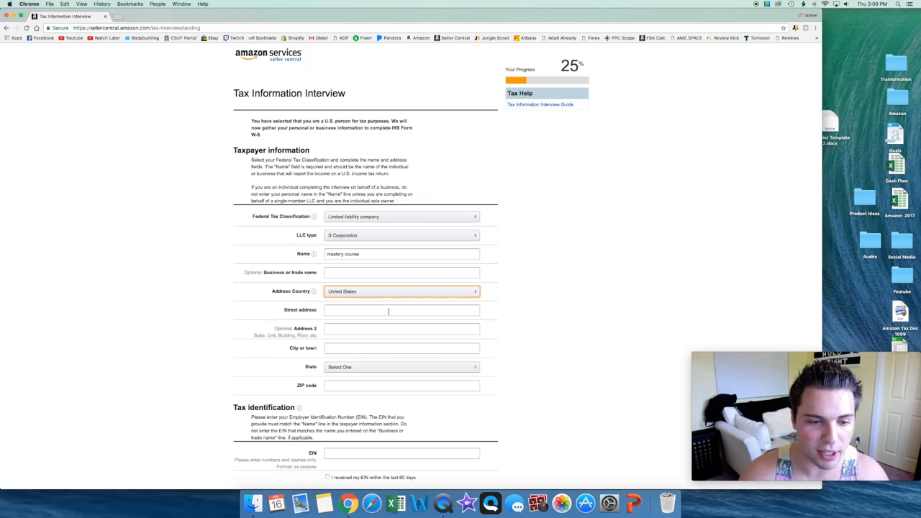
scroll(358, 382, "down", 3)
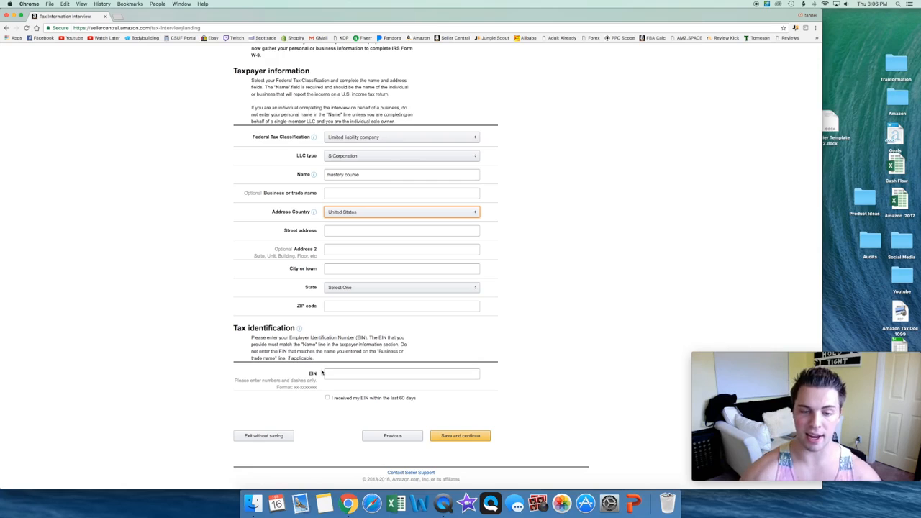
scroll(322, 372, "up", 3)
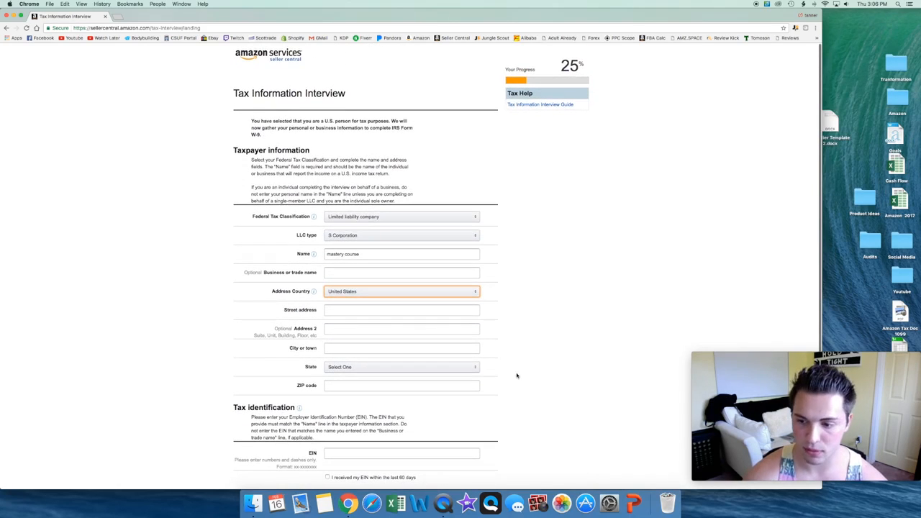
scroll(453, 408, "down", 1)
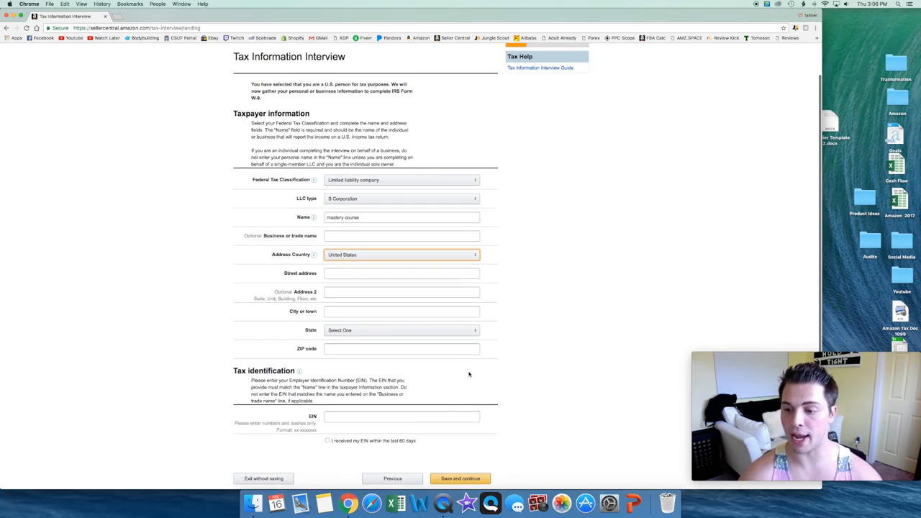